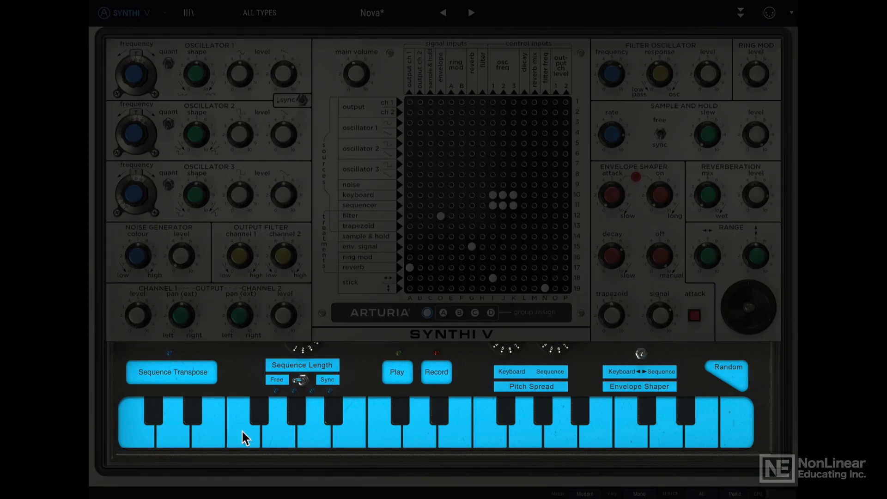
- Play a note, load the Early Spring patch, then play two more keyboard notes
click(357, 432)
click(470, 12)
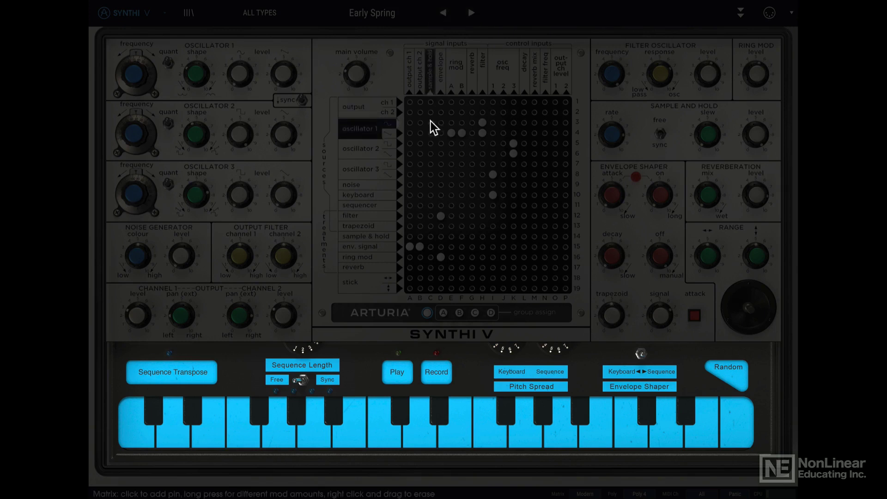
click(416, 433)
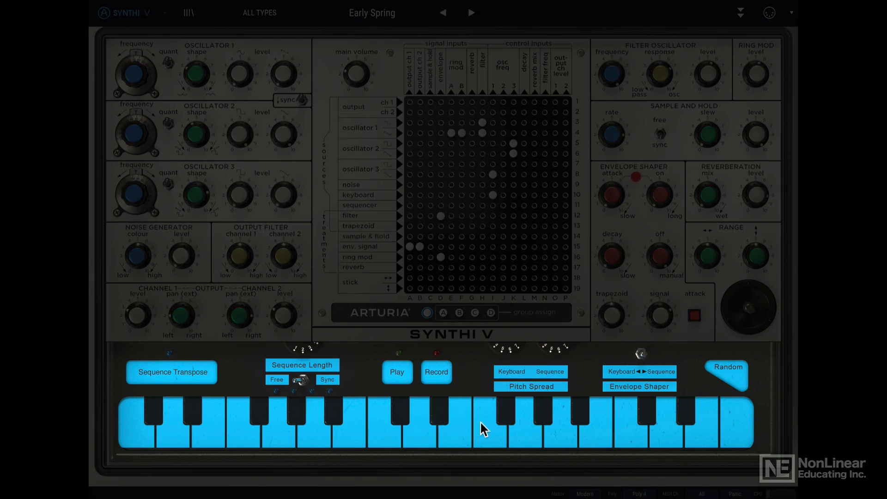
click(349, 419)
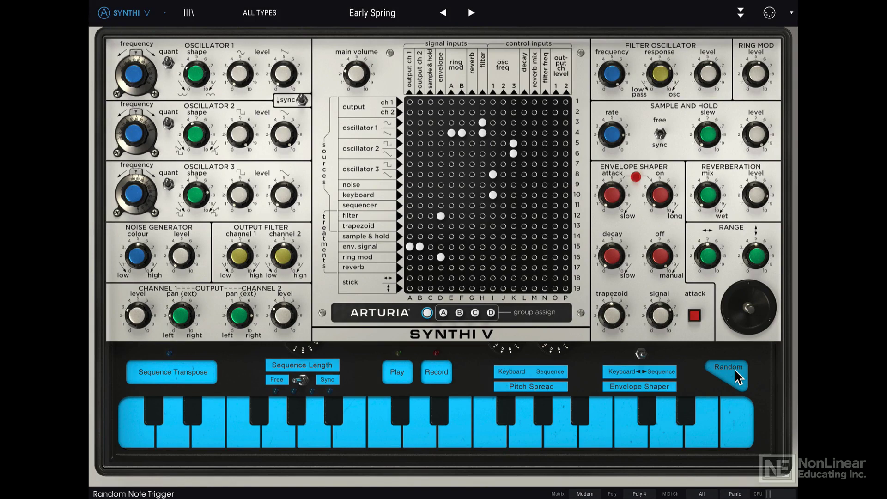
- Step back to the Nova preset and fire a random note with Random
click(442, 14)
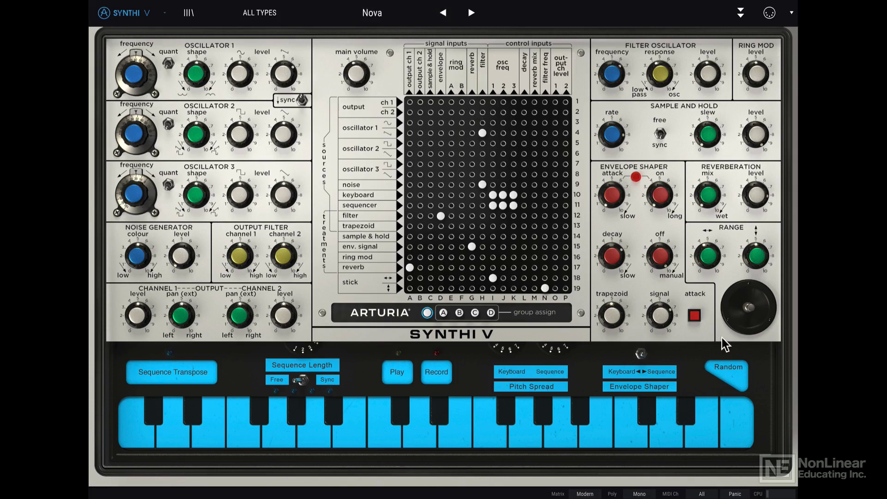
click(733, 374)
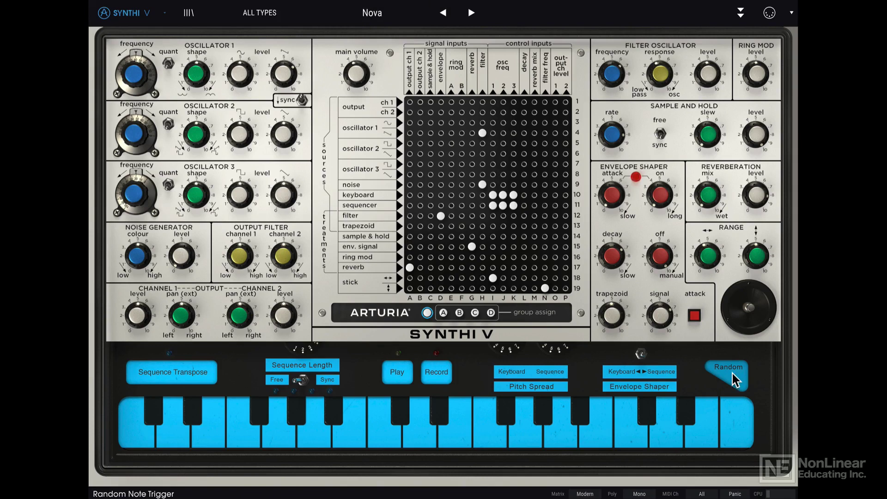